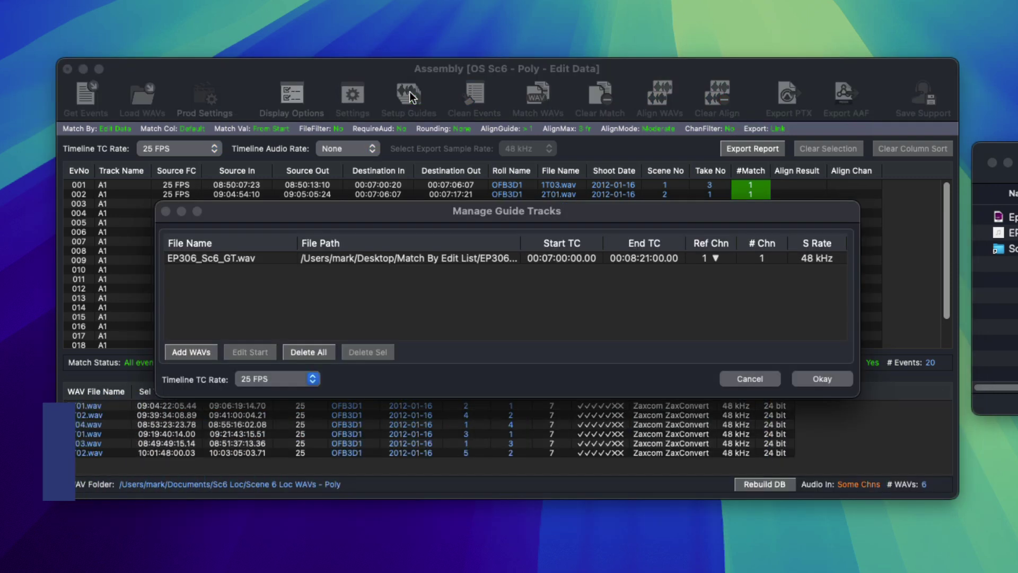
# Align all 20 matched events' waveforms against the guide track
pyautogui.click(412, 95)
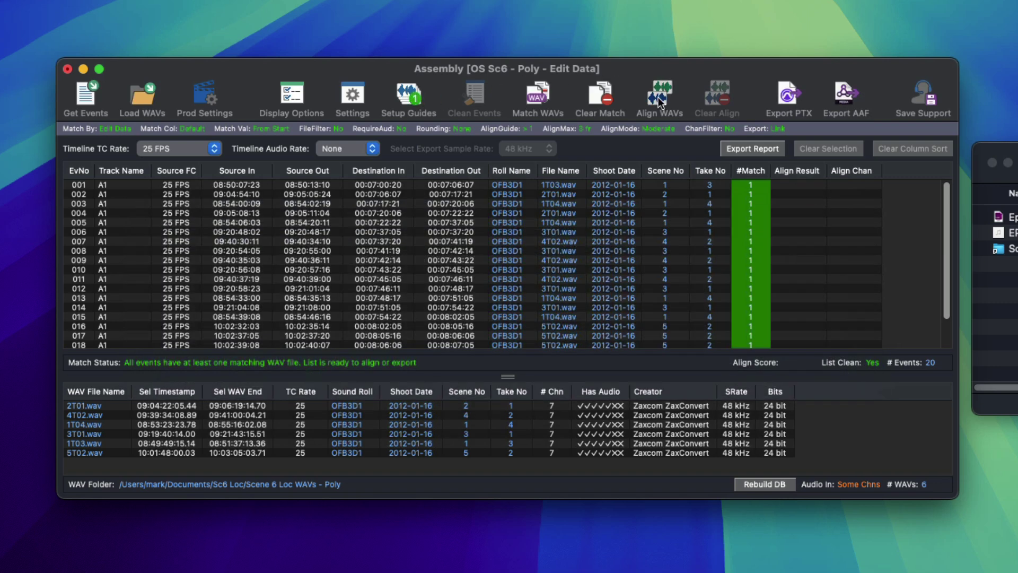
pyautogui.click(660, 99)
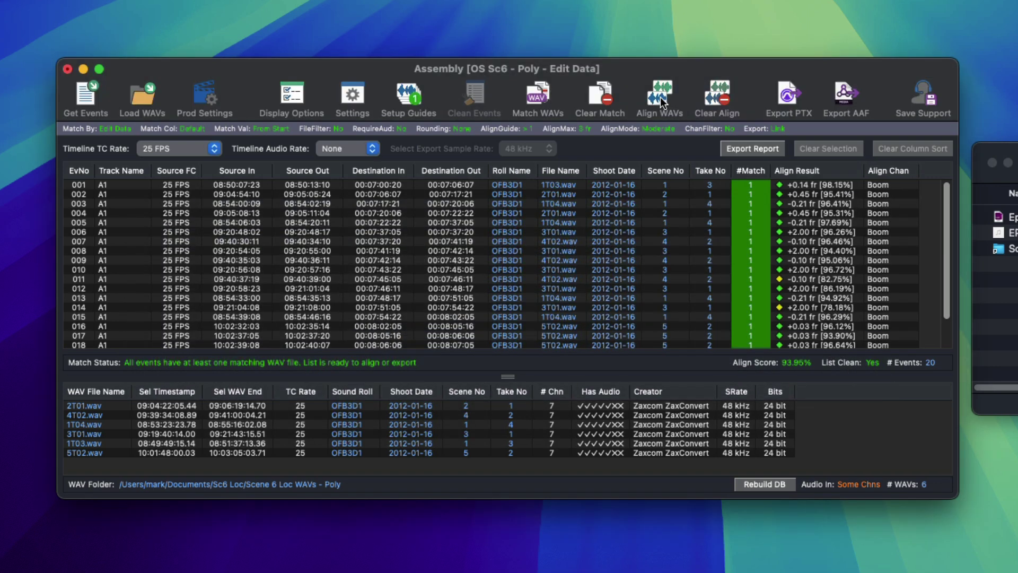
# Export the aligned list as the Ep306 Scene 6_Assem PTX session and open it in Pro Tools
pyautogui.click(788, 100)
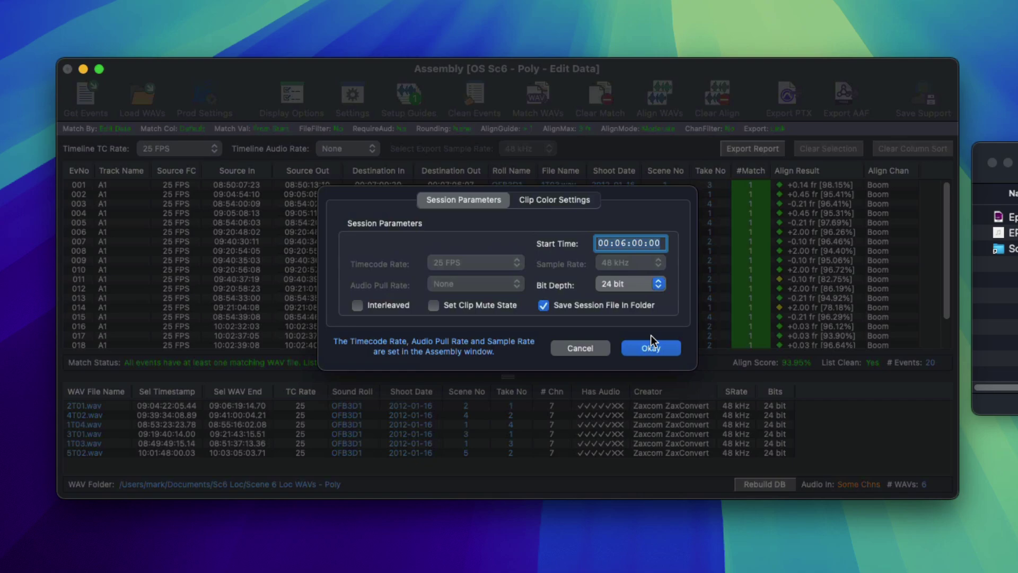
pyautogui.click(652, 351)
pyautogui.click(749, 445)
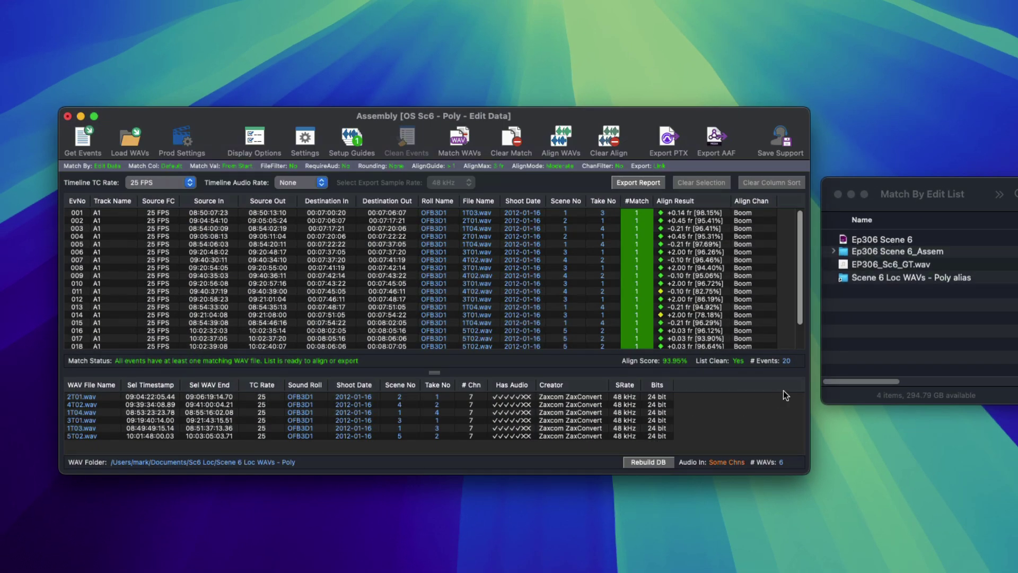
pyautogui.click(836, 253)
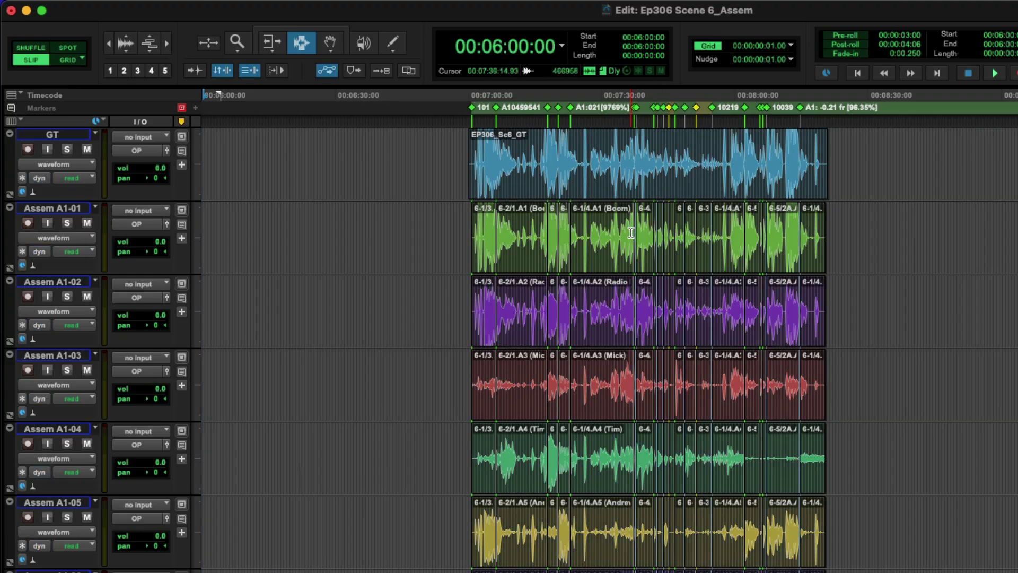
# Zoom into the boom track around 00:07:36 and bring up the saved Memory Locations
pyautogui.click(631, 233)
pyautogui.press('t')
pyautogui.press('t')
pyautogui.press('t')
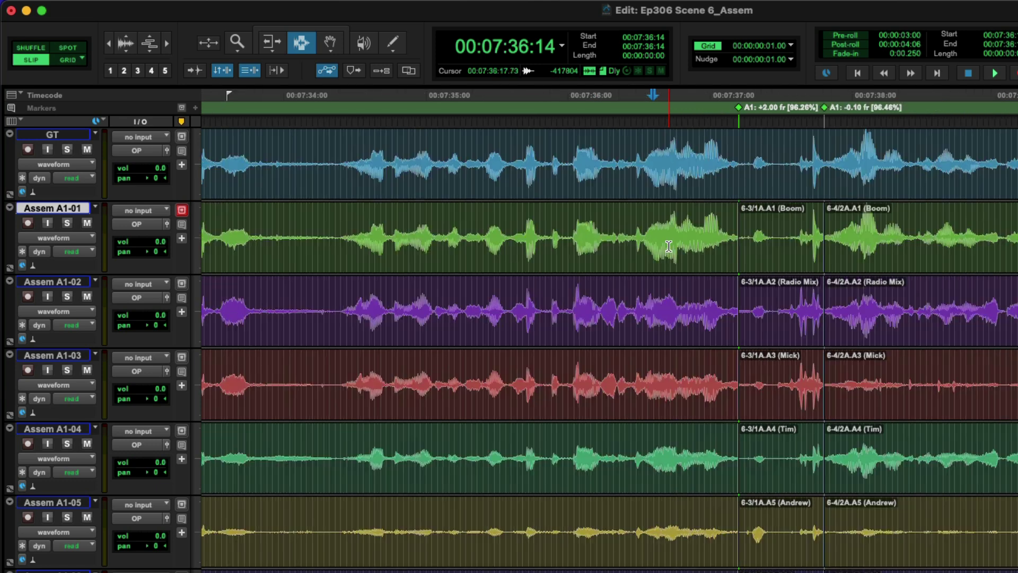
pyautogui.press('super+KP_5')
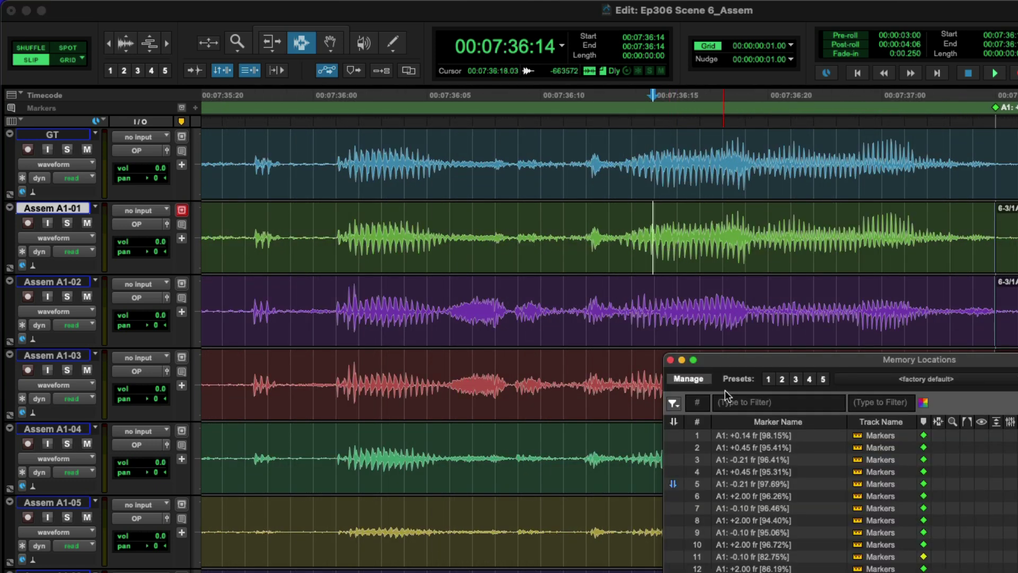
# Jump between alignment markers, including A1: +2.00 fr [96.26%] and marker 8, to check take offsets
pyautogui.click(753, 459)
pyautogui.click(752, 472)
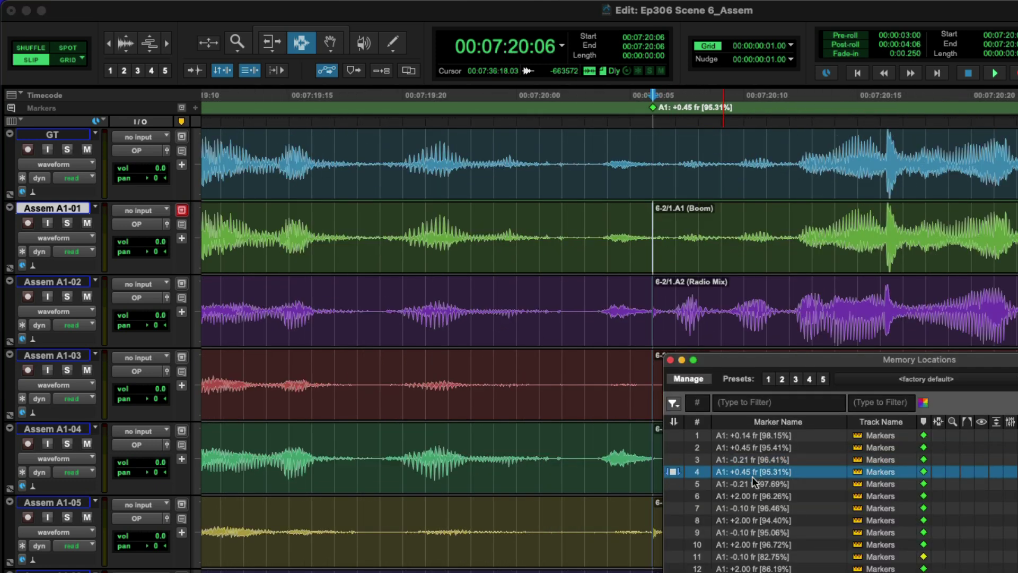
pyautogui.click(750, 494)
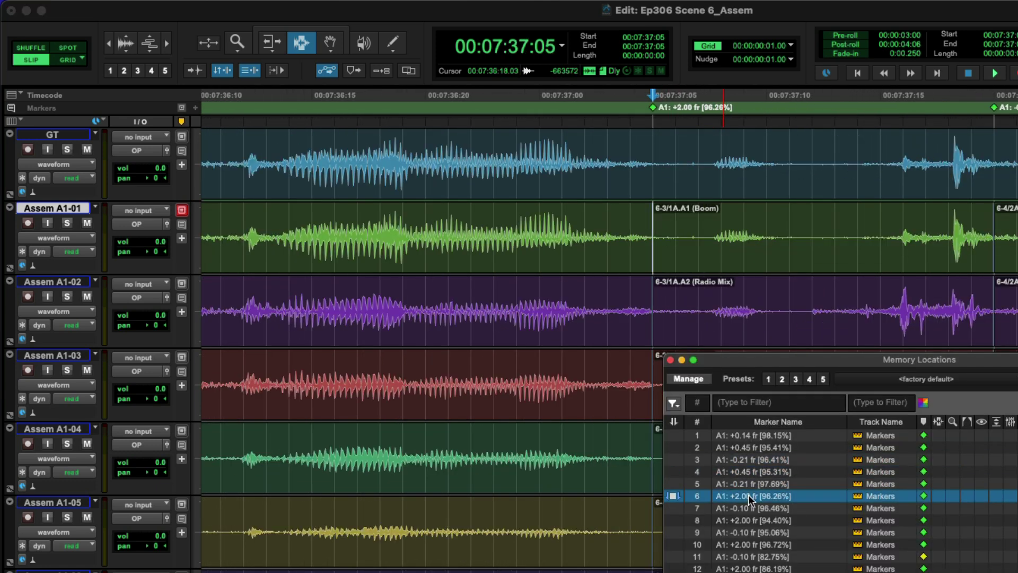
pyautogui.click(748, 521)
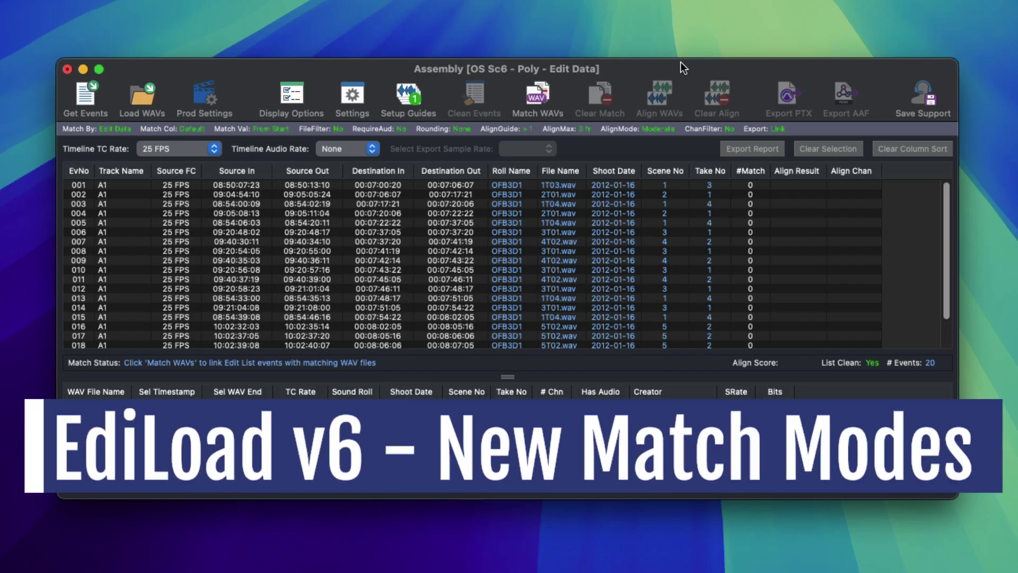
# Review the edit-data, file and timecode match modes under Match Criteria 1 in Settings
pyautogui.click(351, 96)
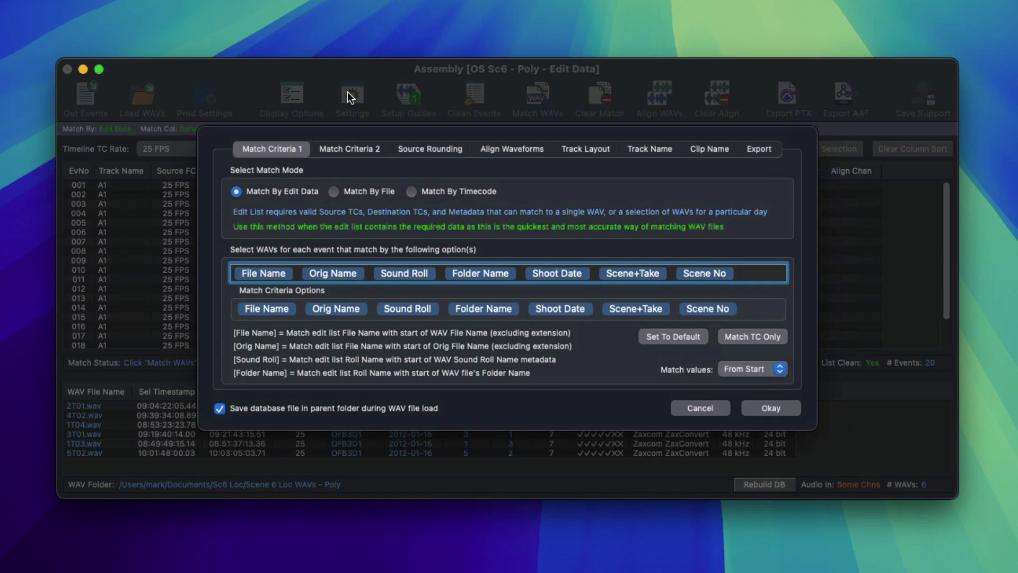
pyautogui.click(364, 191)
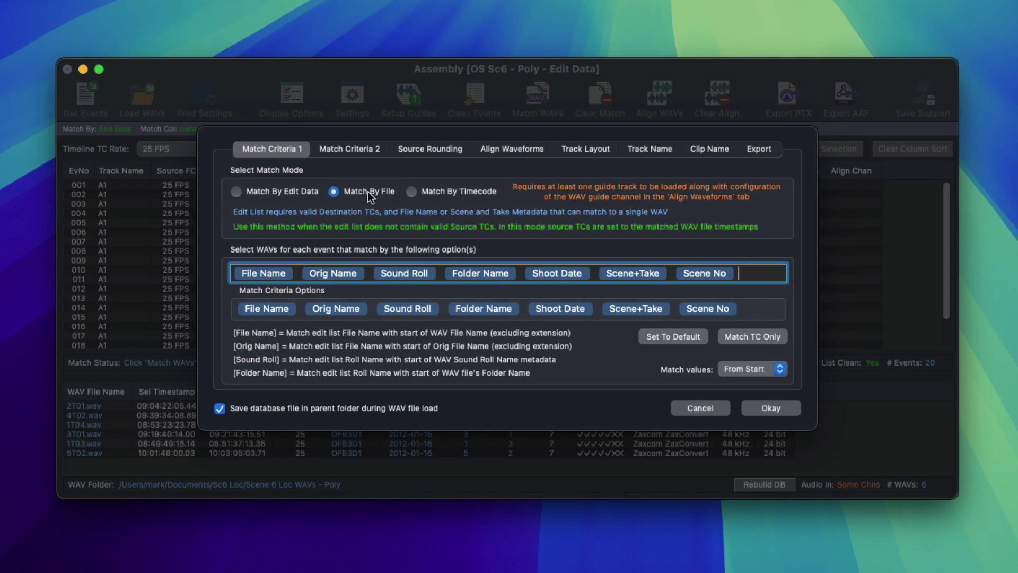
pyautogui.click(439, 192)
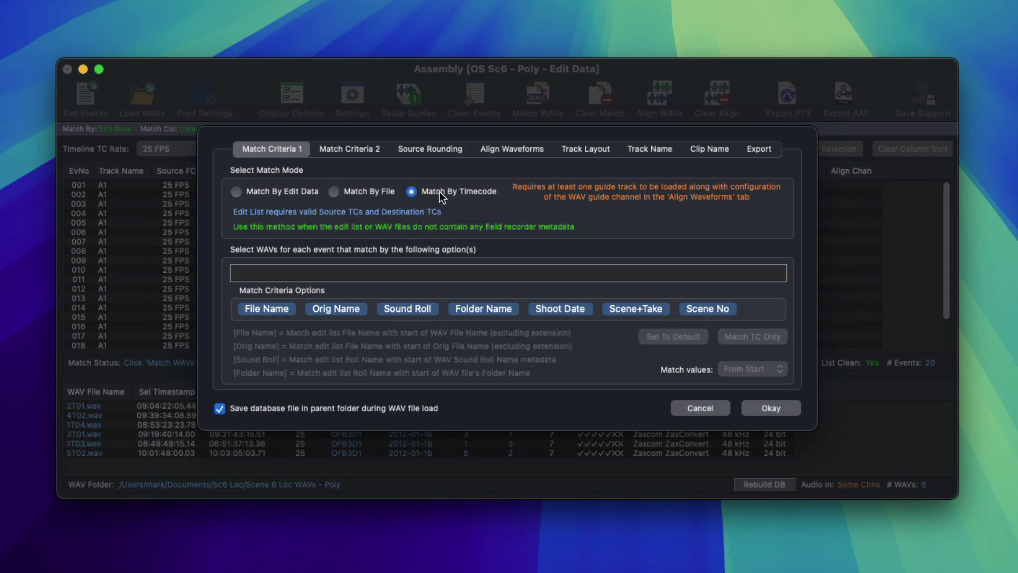
pyautogui.click(293, 192)
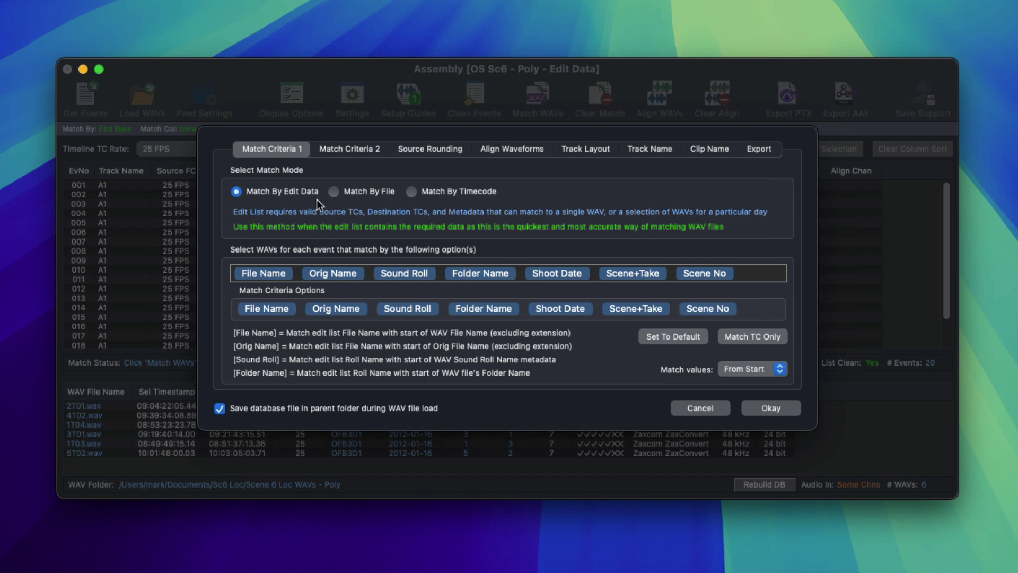
pyautogui.click(364, 191)
pyautogui.click(434, 190)
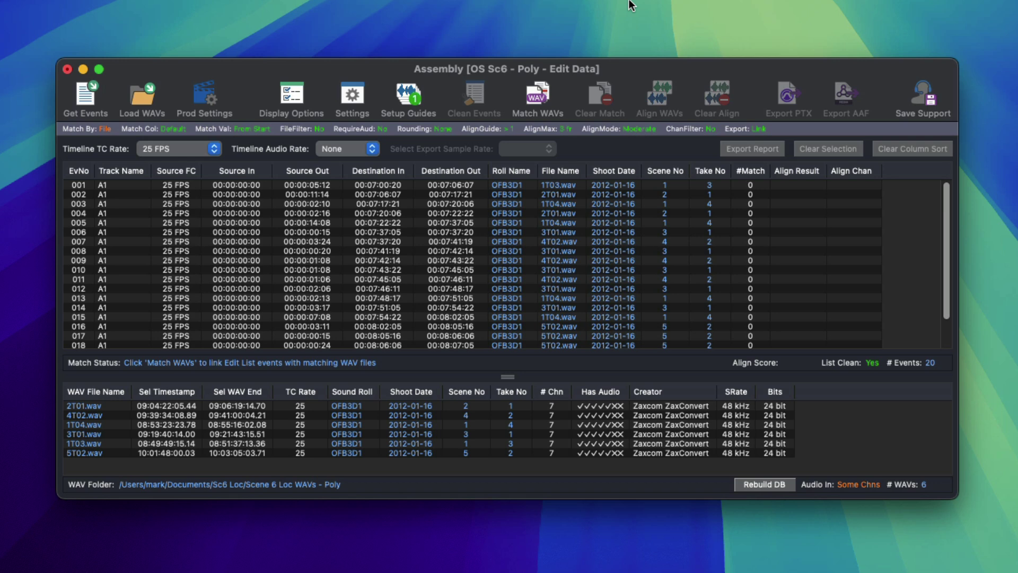
# Match each Scene 6 event to its WAV by file and align the waveforms
pyautogui.click(530, 96)
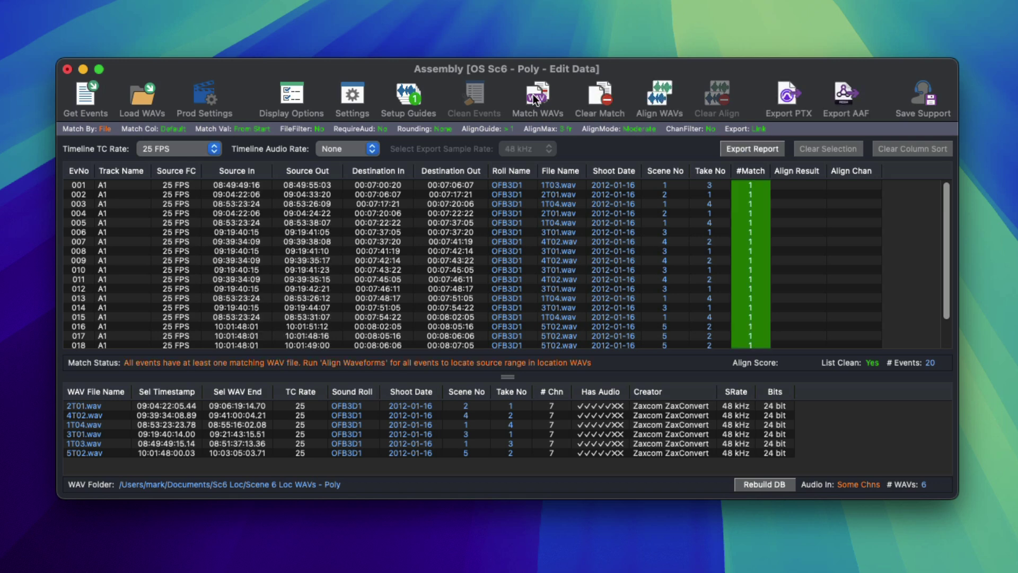
pyautogui.click(667, 95)
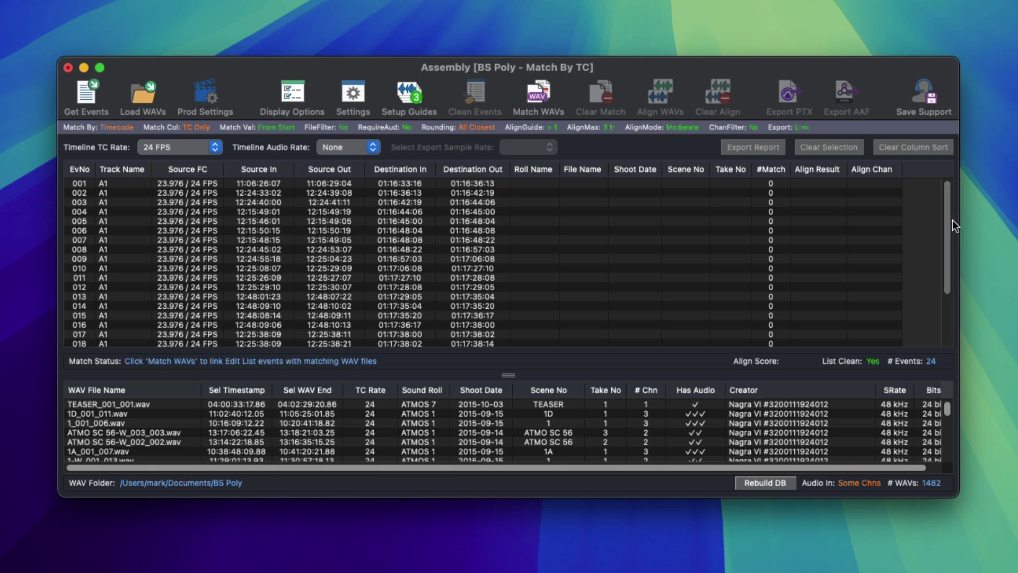
pyautogui.moveTo(947, 219)
pyautogui.mouseDown()
pyautogui.moveTo(947, 272)
pyautogui.moveTo(940, 196)
pyautogui.mouseUp()
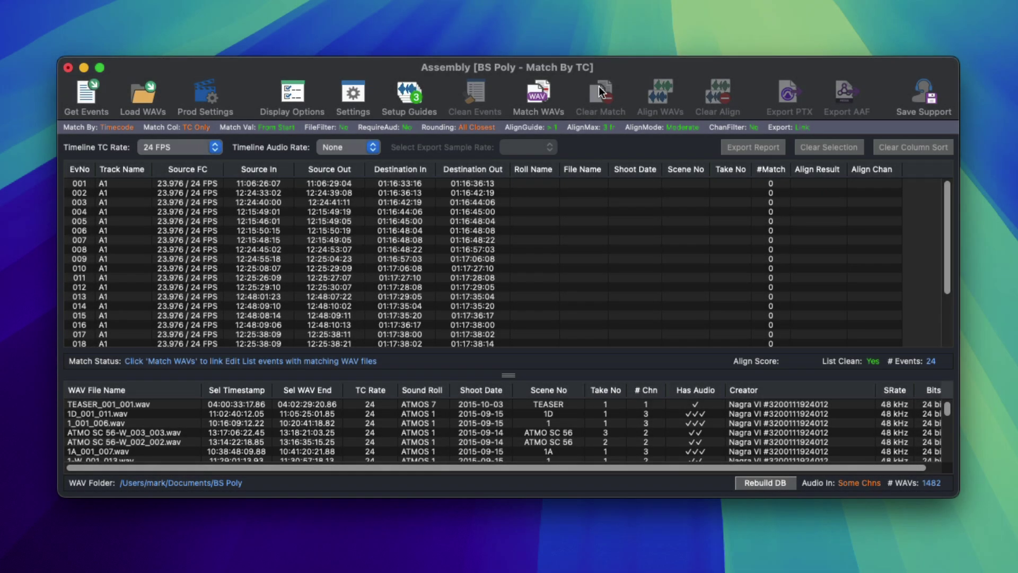
# Run timecode matching on the 24 BS Poly events against the 1,482 loaded WAVs
pyautogui.click(540, 96)
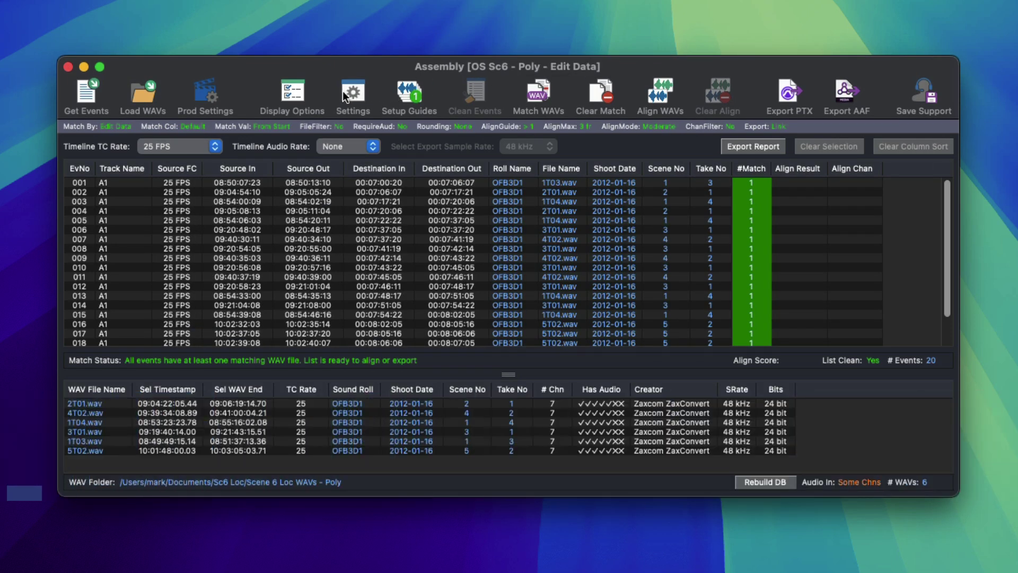
pyautogui.click(344, 91)
pyautogui.click(350, 146)
pyautogui.click(428, 146)
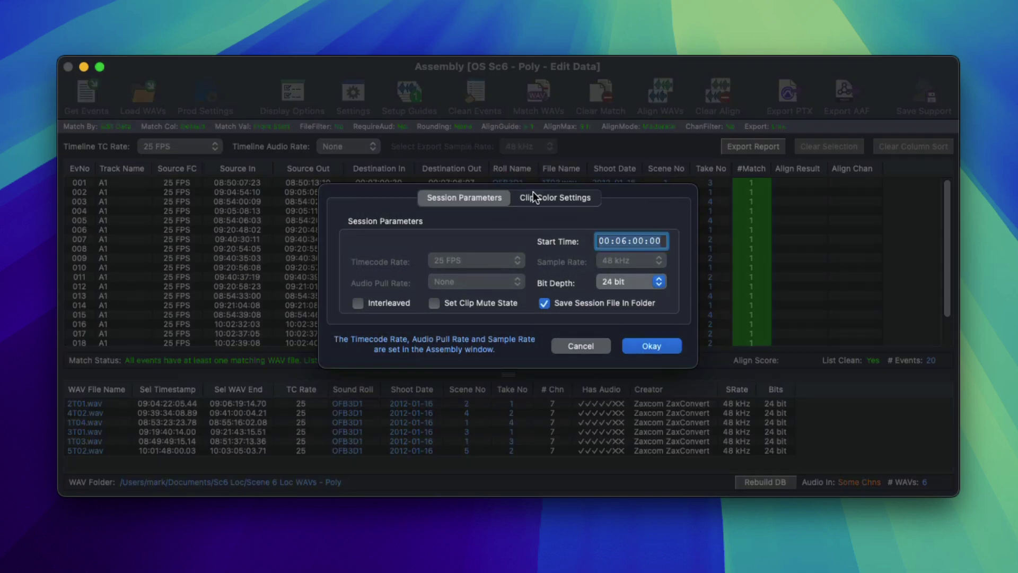
pyautogui.click(542, 197)
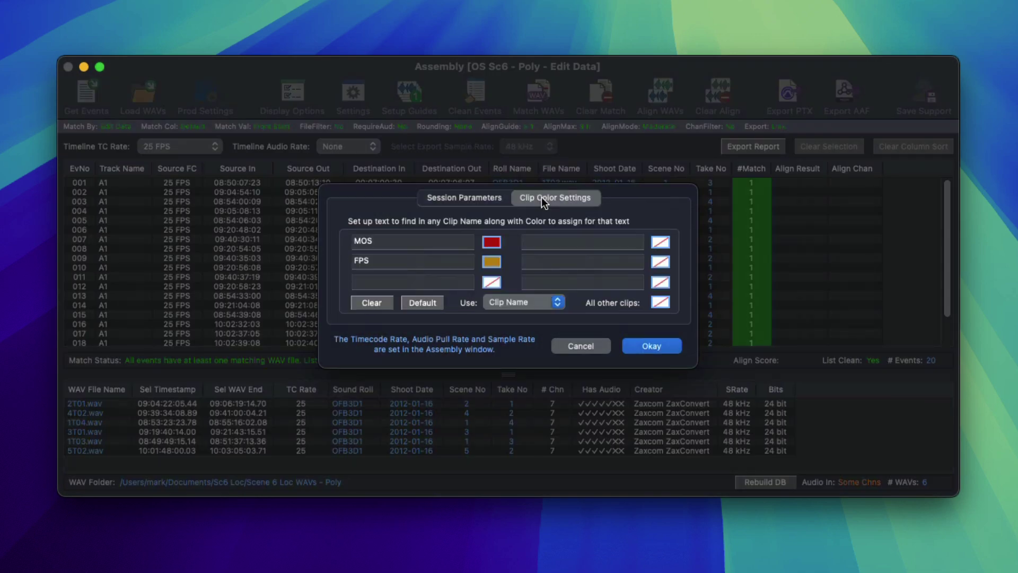
pyautogui.press('Escape')
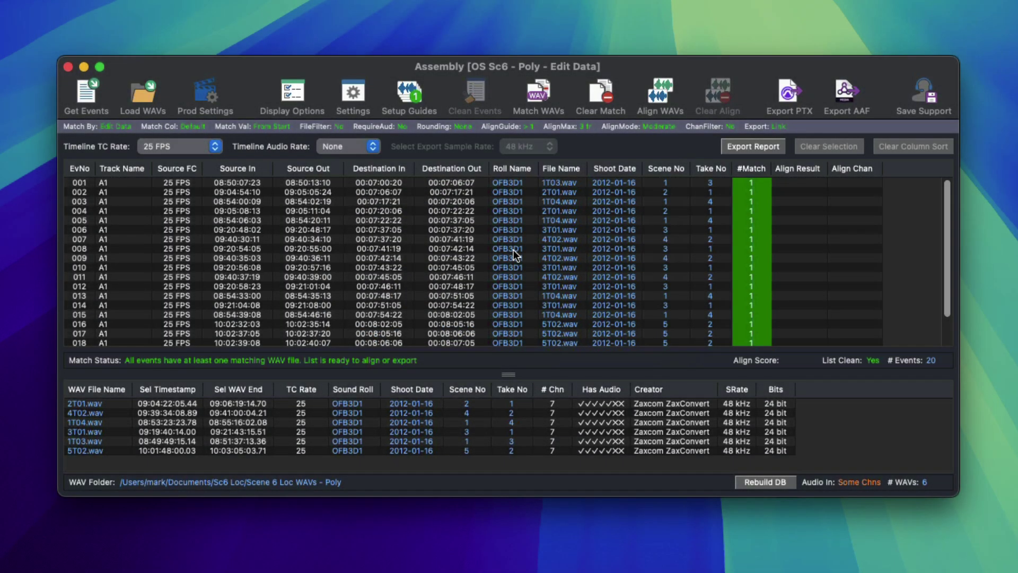
pyautogui.click(402, 92)
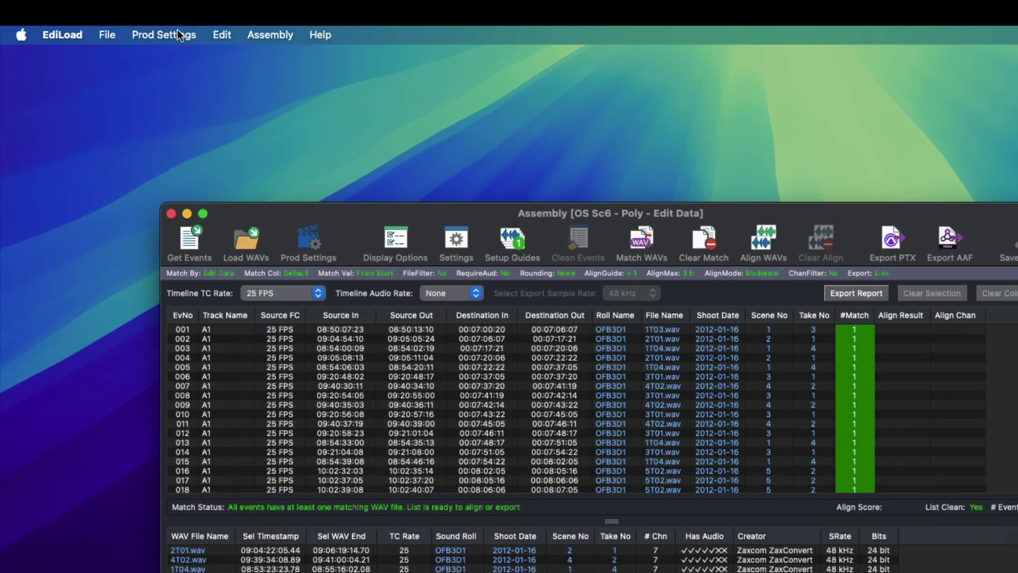
pyautogui.click(177, 34)
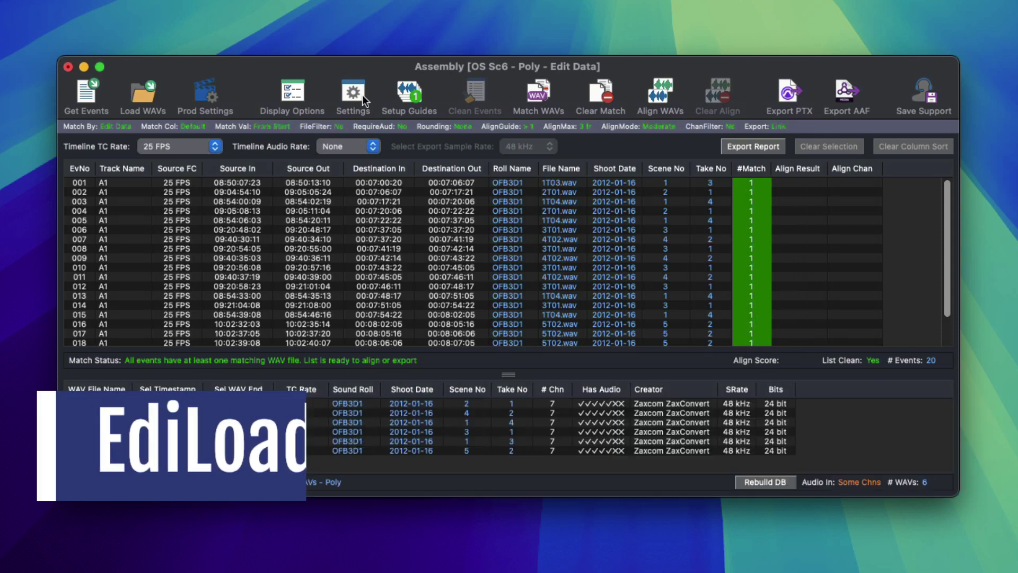
# Compare the link, copy and split-to-mono WAV options in the Export settings
pyautogui.click(361, 94)
pyautogui.click(756, 148)
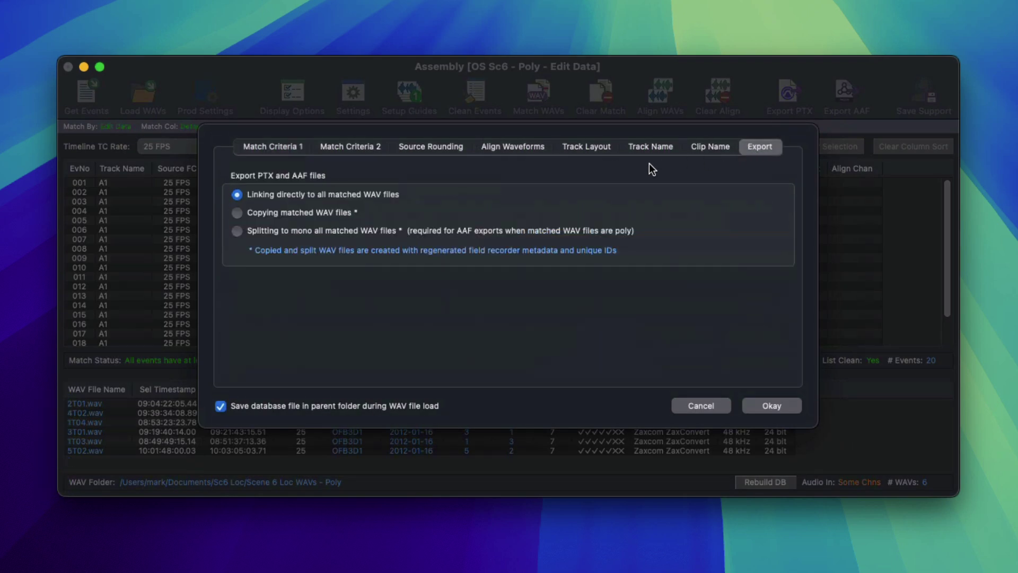
pyautogui.click(326, 213)
pyautogui.click(405, 230)
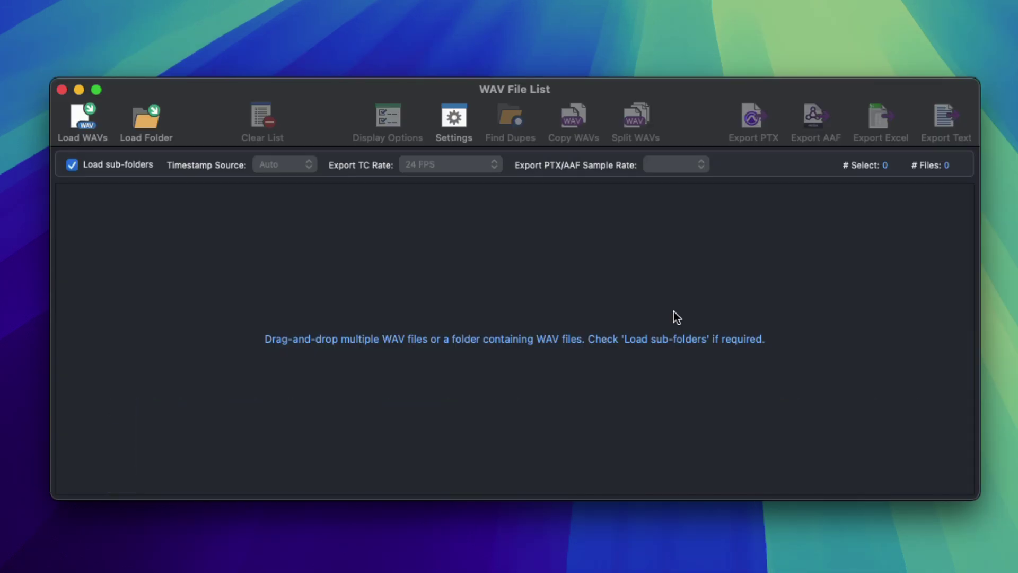
# Turn on skipping of duplicate sources, prefixed WAV names, and FALSETAKES or TRASH folders in Import Settings
pyautogui.click(458, 116)
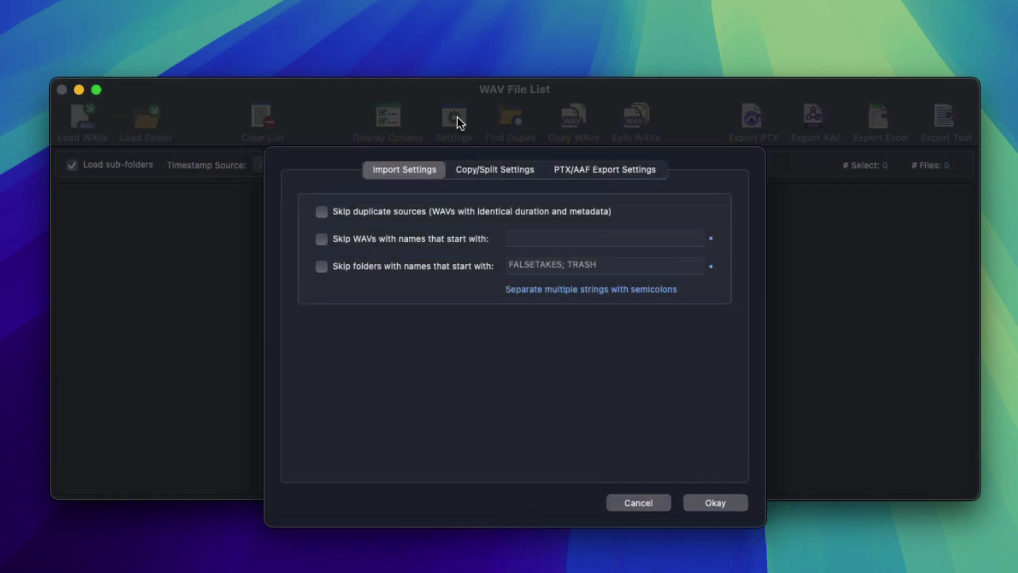
pyautogui.click(418, 214)
pyautogui.click(421, 240)
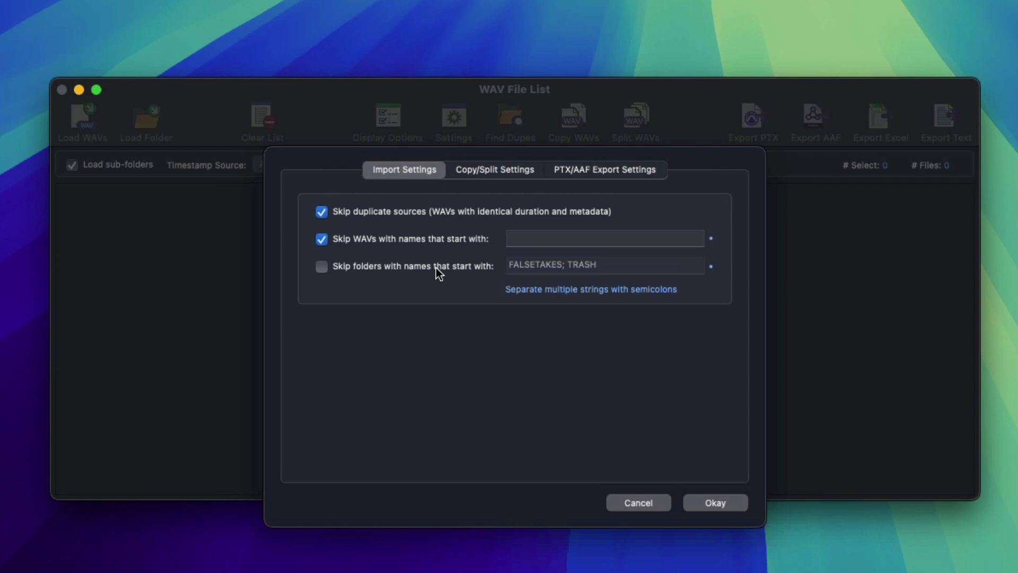
pyautogui.click(439, 266)
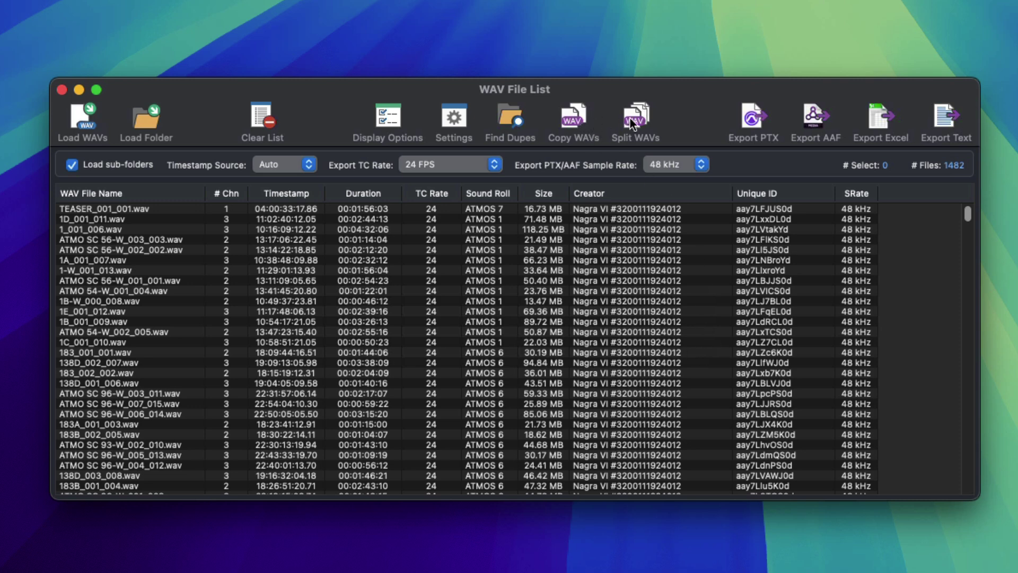
# Set Copy/Split to create a parent folder with child folders named by Sound Roll
pyautogui.click(455, 119)
pyautogui.click(487, 170)
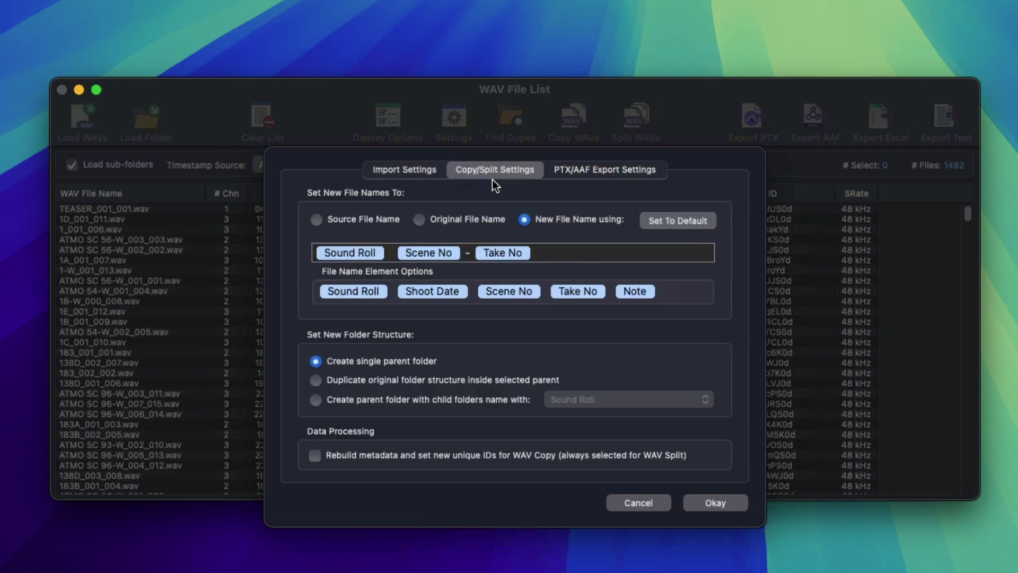
pyautogui.click(568, 253)
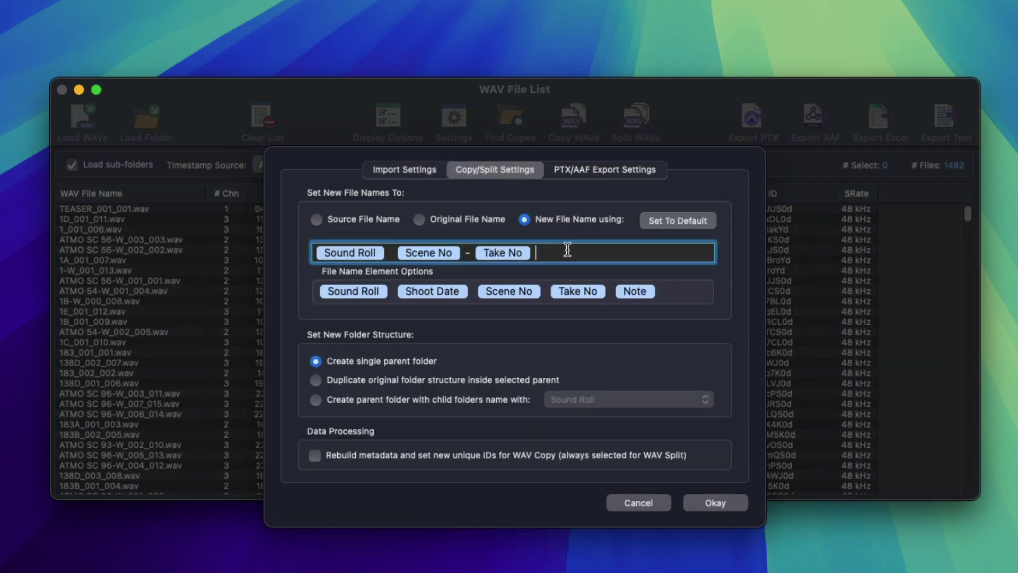
pyautogui.click(427, 379)
pyautogui.click(435, 398)
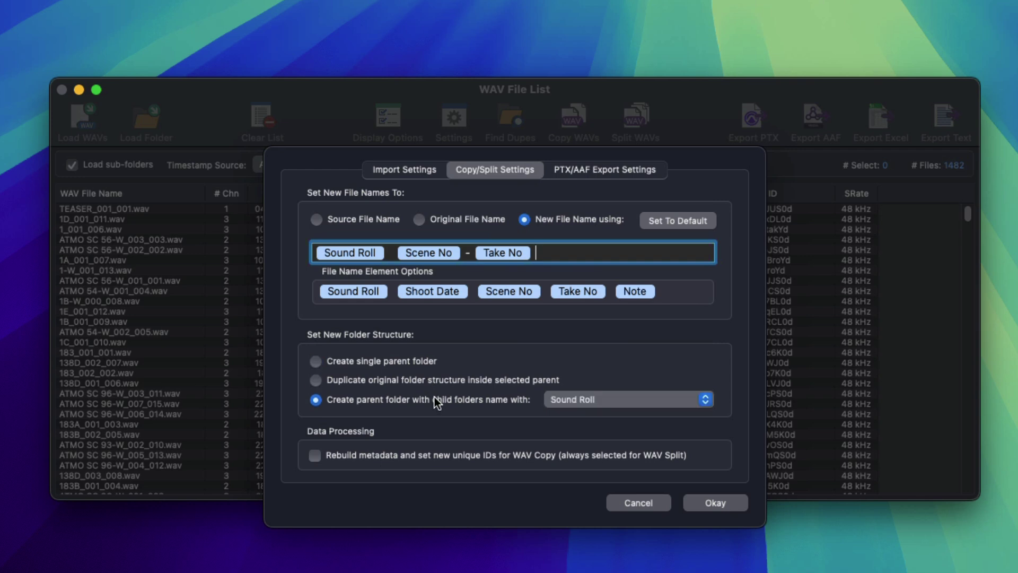
pyautogui.click(623, 398)
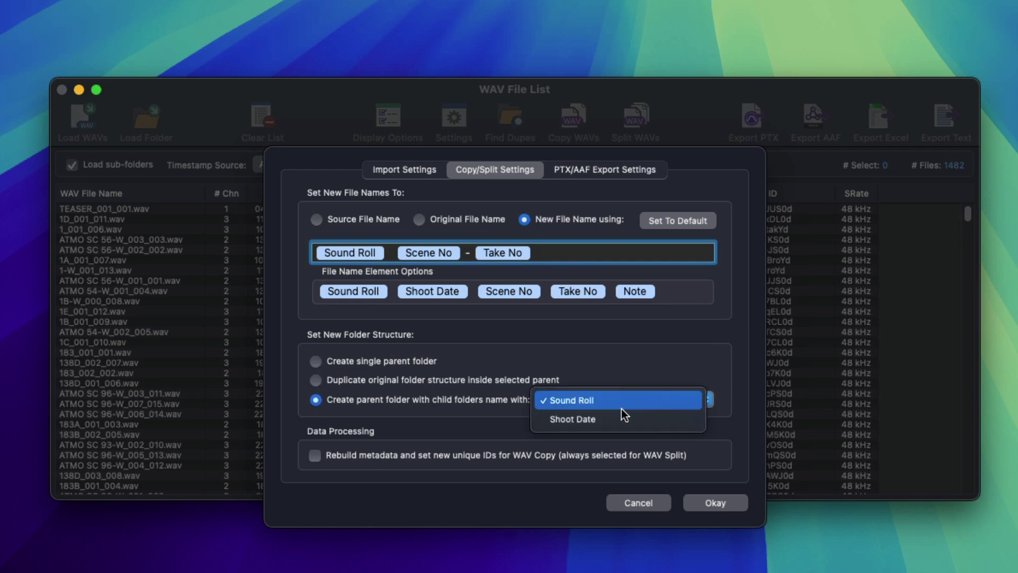
pyautogui.click(630, 401)
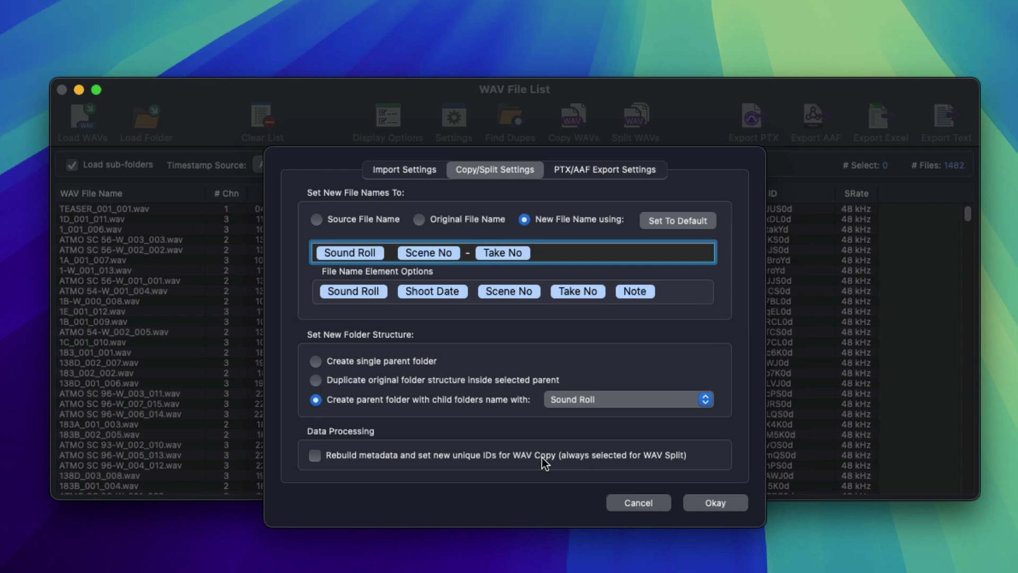
# Enable rebuilding metadata with new unique IDs and confirm the copy/split settings
pyautogui.click(542, 457)
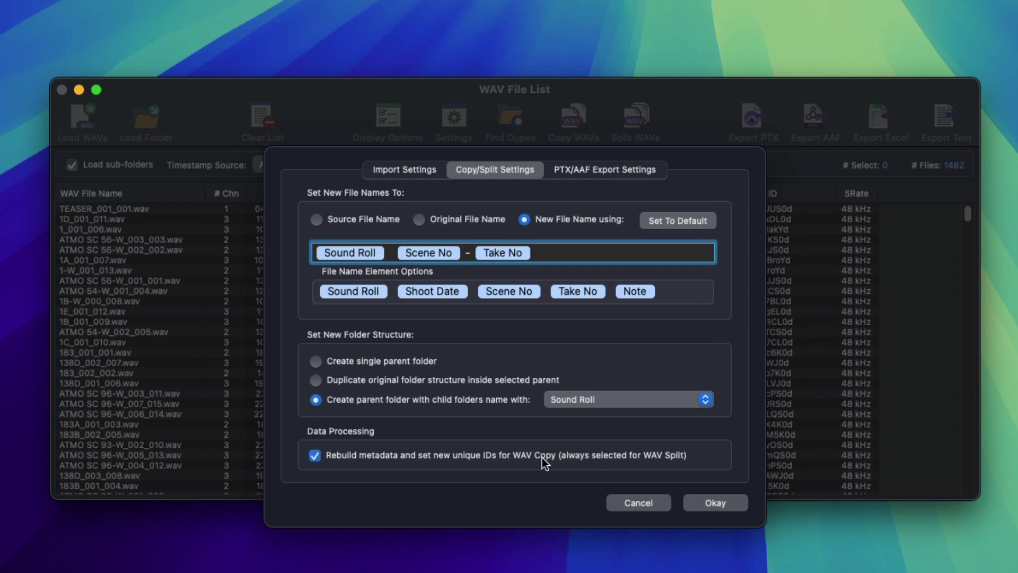
pyautogui.click(716, 503)
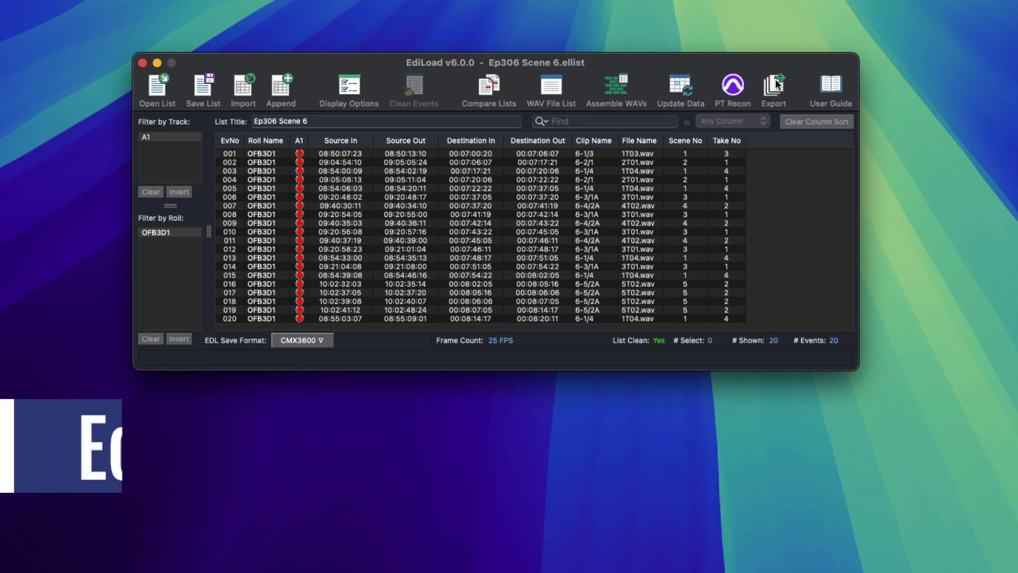
# Set the Picture Cut Track PTX export to include markers on the Markers 2 track
pyautogui.click(776, 79)
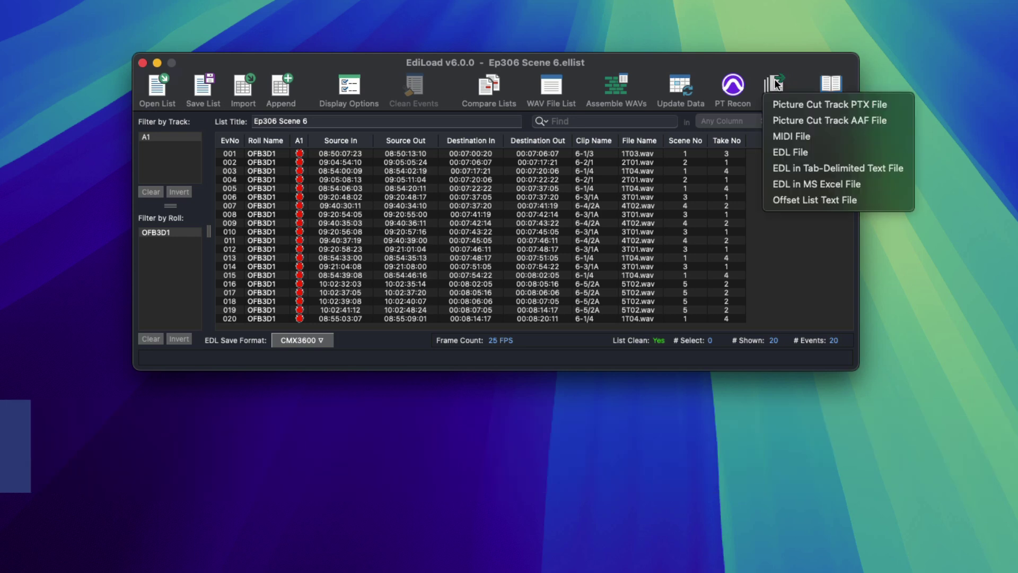
pyautogui.click(802, 103)
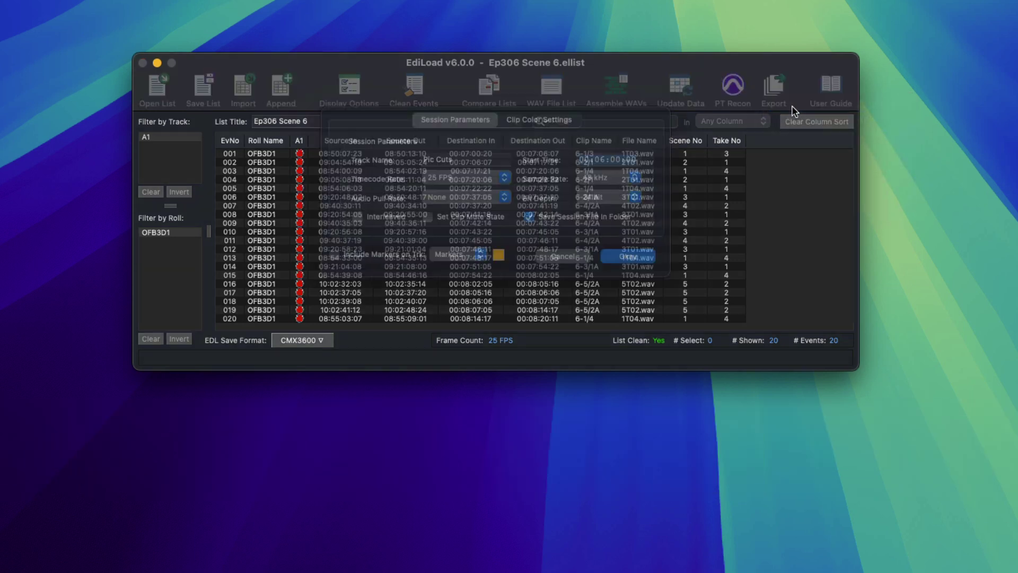
pyautogui.click(395, 275)
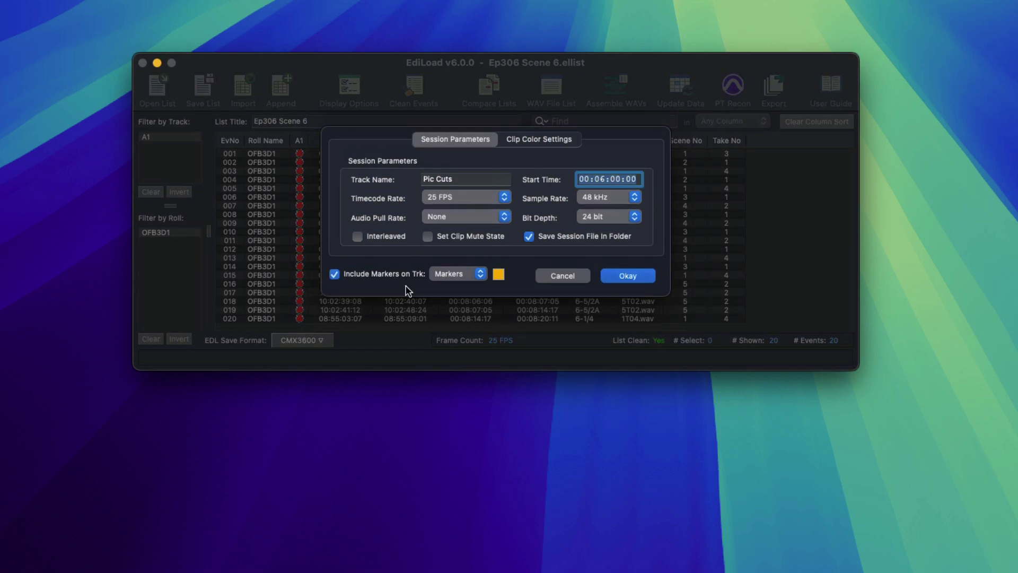
pyautogui.click(500, 275)
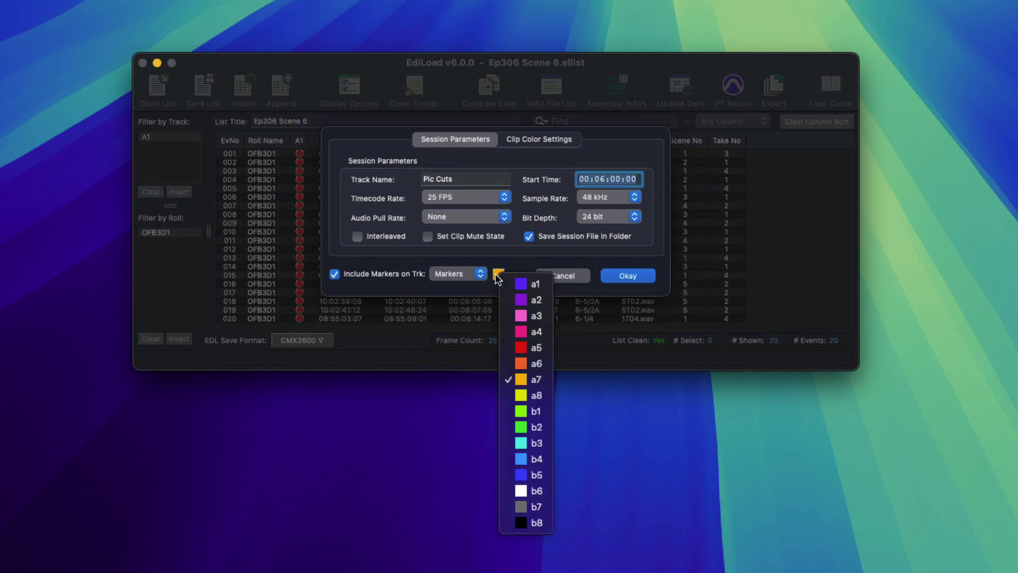
pyautogui.click(497, 277)
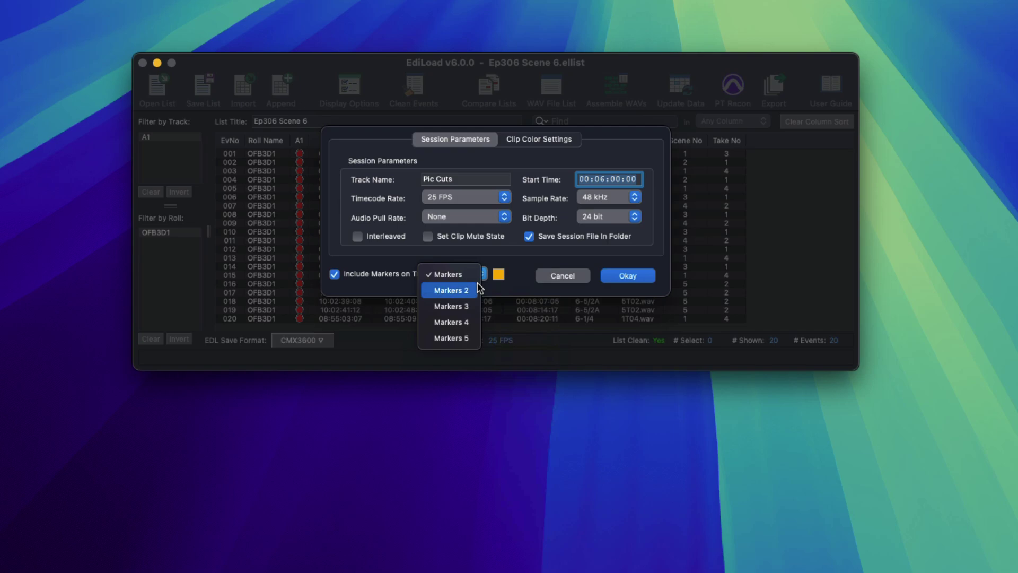
pyautogui.click(452, 289)
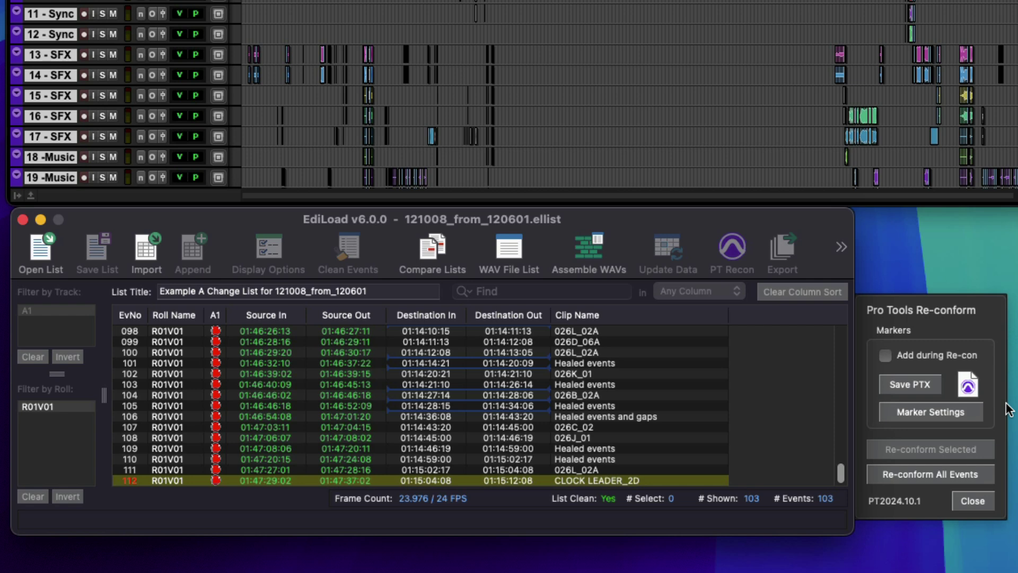
# Review the Re-conform Marker Settings and source marker colours without changes
pyautogui.click(955, 411)
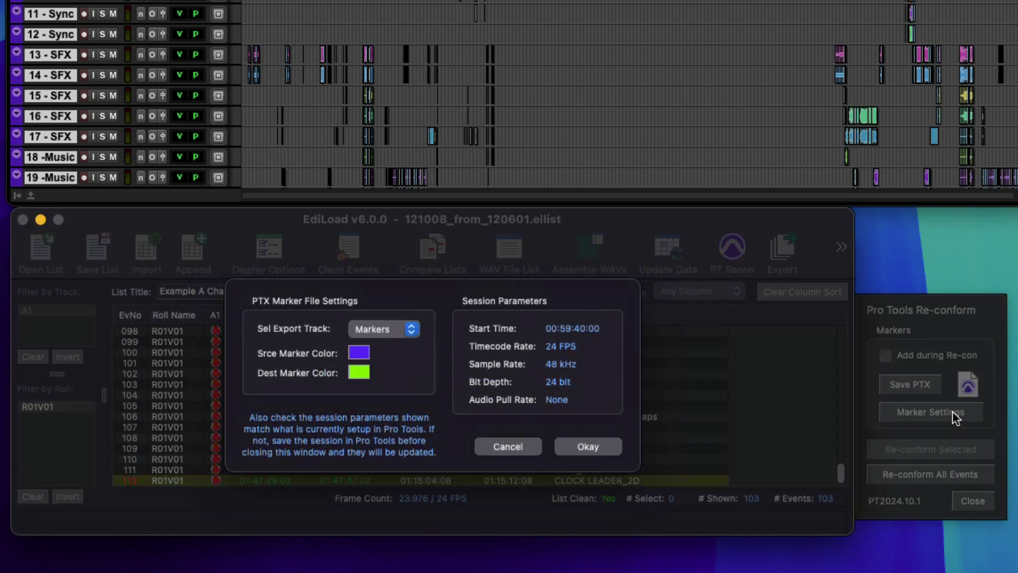
pyautogui.click(360, 353)
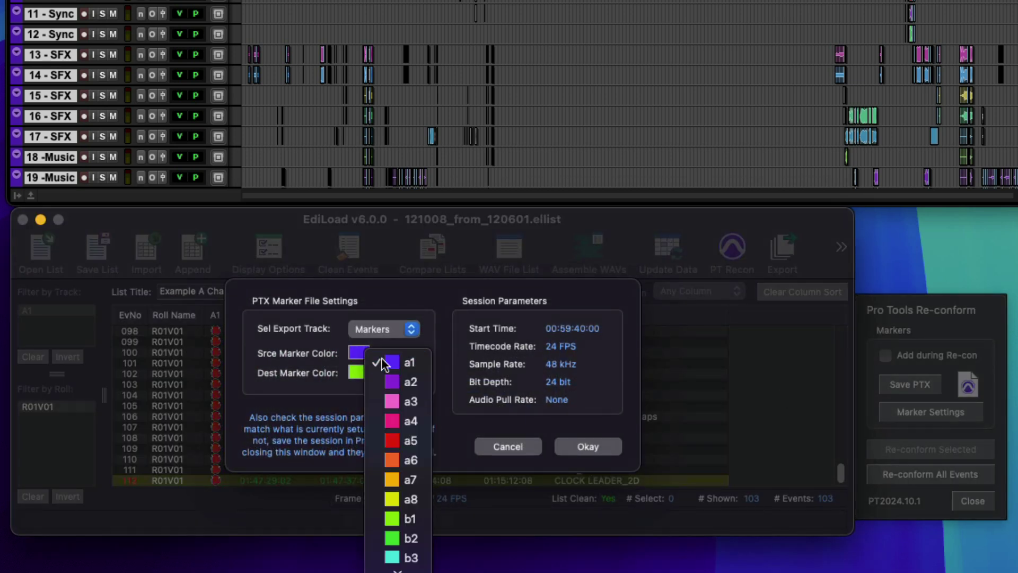
pyautogui.click(381, 357)
pyautogui.click(587, 447)
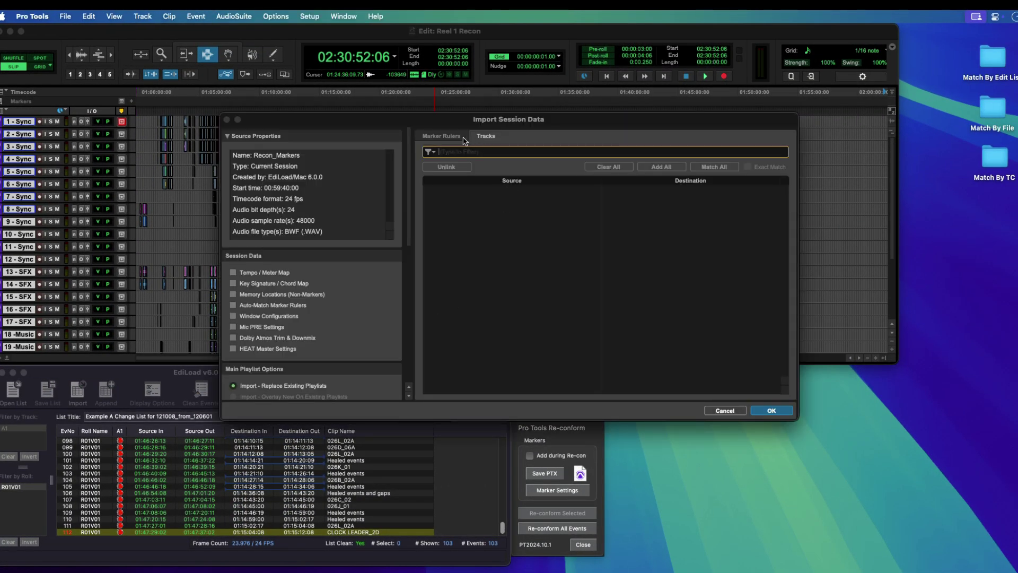
# Import the Markers ruler from Recon_Markers using Match All in Import Session Data
pyautogui.click(449, 139)
pyautogui.click(713, 153)
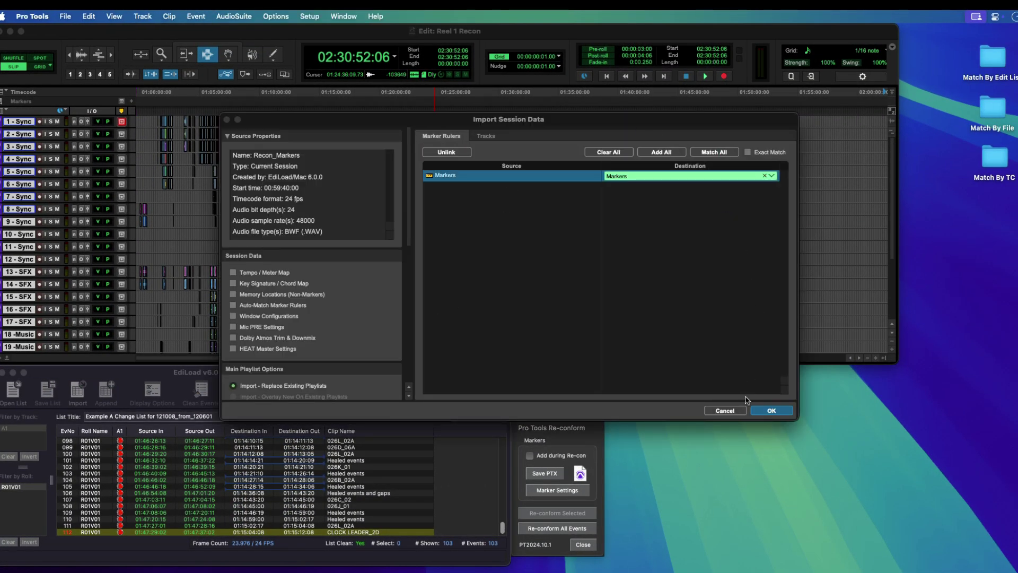
pyautogui.click(771, 411)
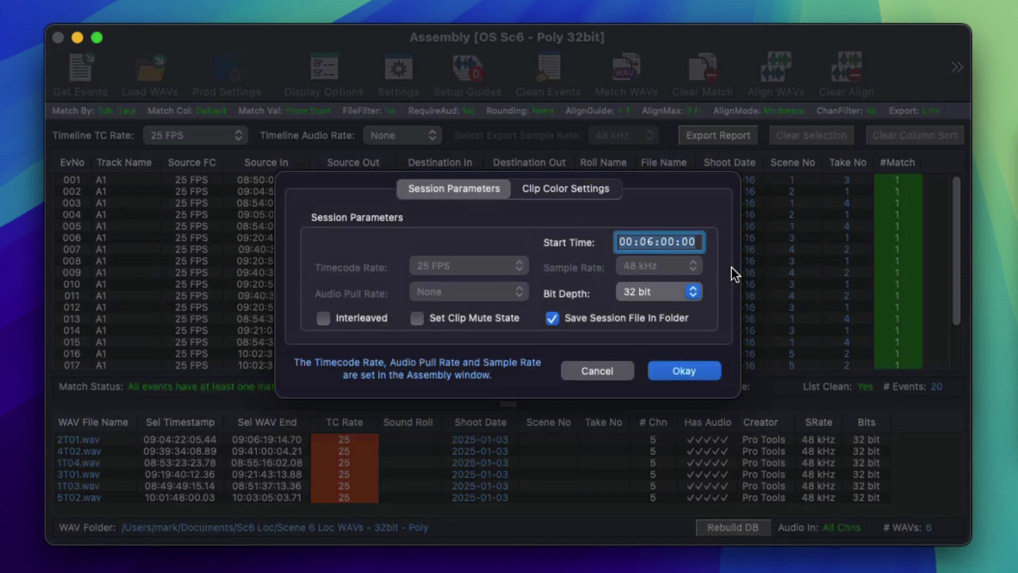
# Set session bit depth to 32 bit, save as Ep306 Scene 6_Assem, and launch the .ptx in Pro Tools
pyautogui.click(660, 291)
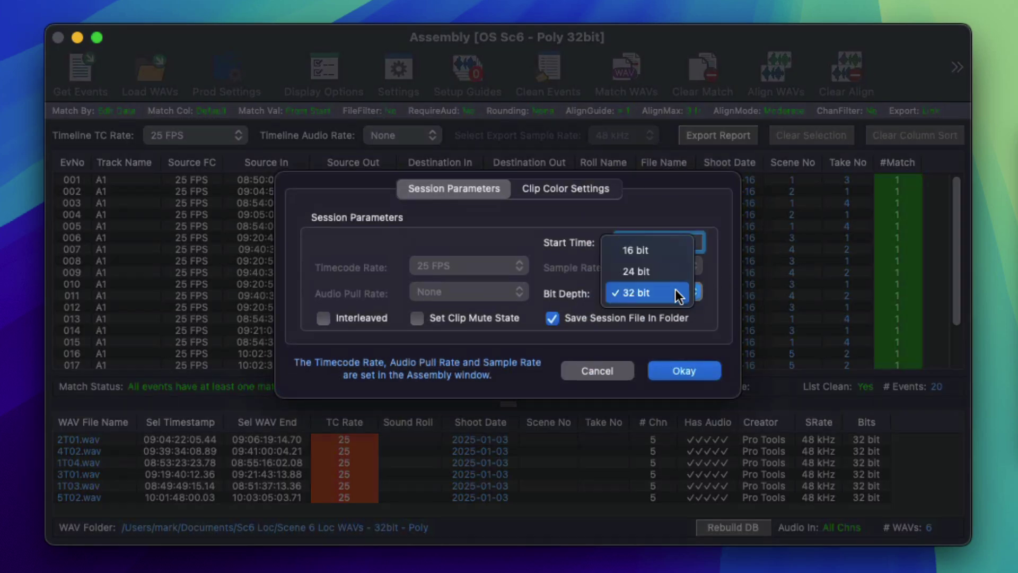
pyautogui.click(679, 295)
pyautogui.click(684, 369)
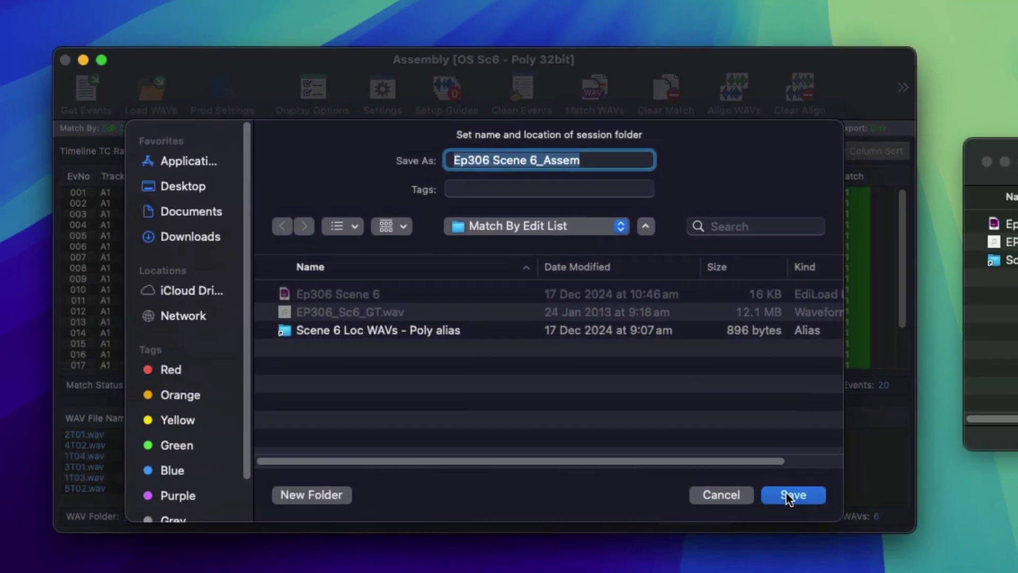
pyautogui.click(786, 492)
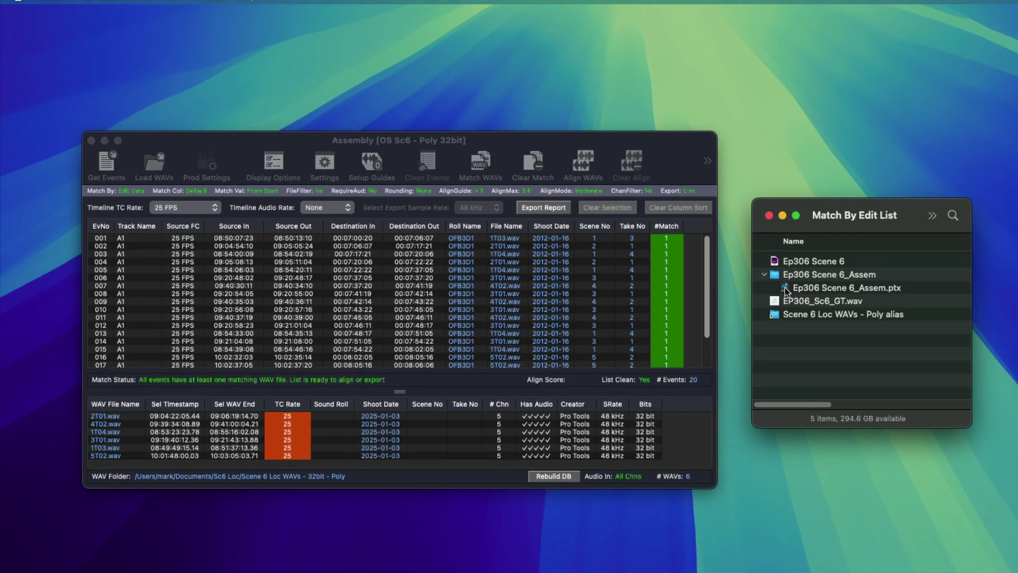
pyautogui.doubleClick(785, 287)
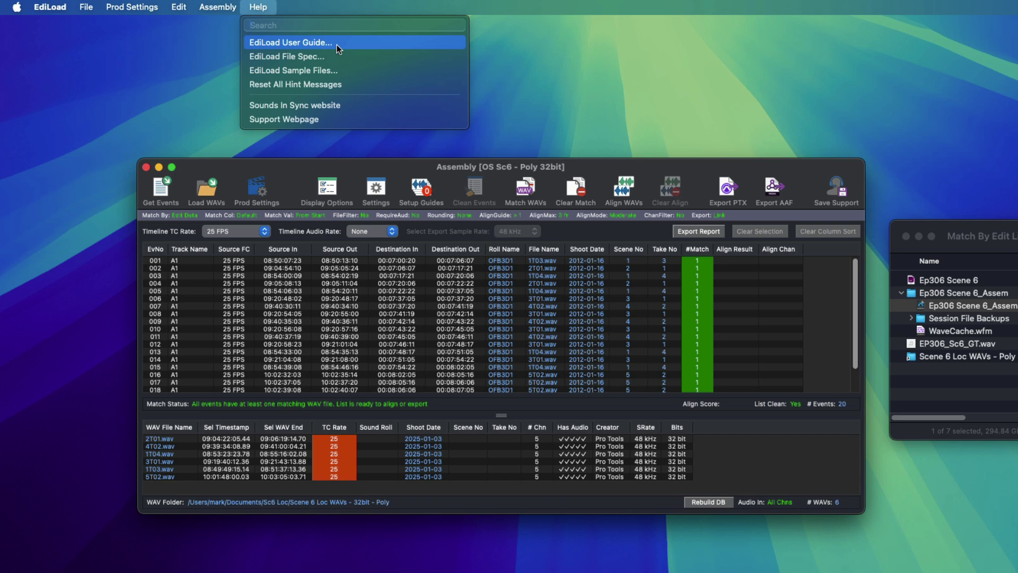
# Launch the EdiLoad User Guide PDF from the Help menu, landing on What's New in v6
pyautogui.click(336, 45)
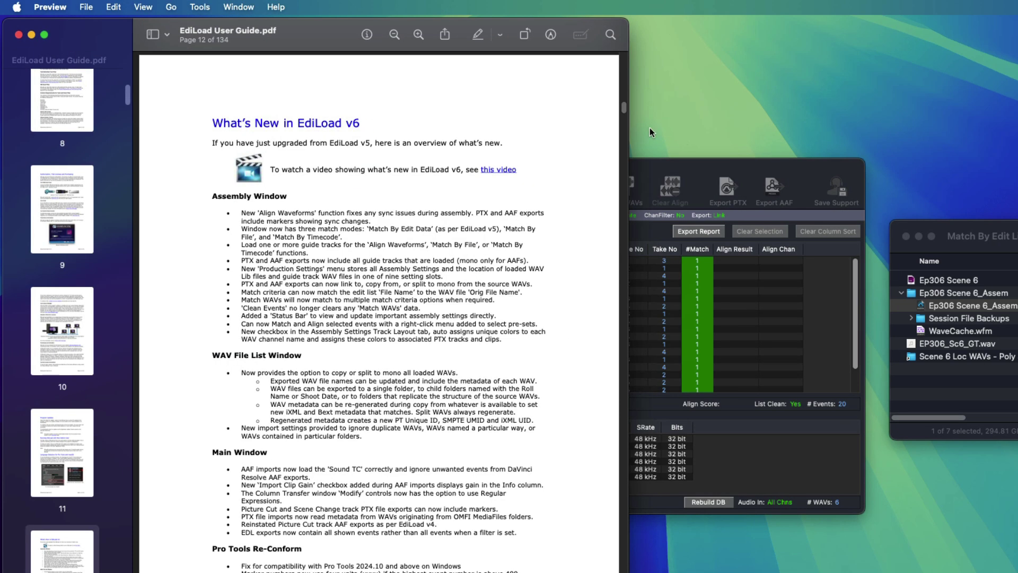